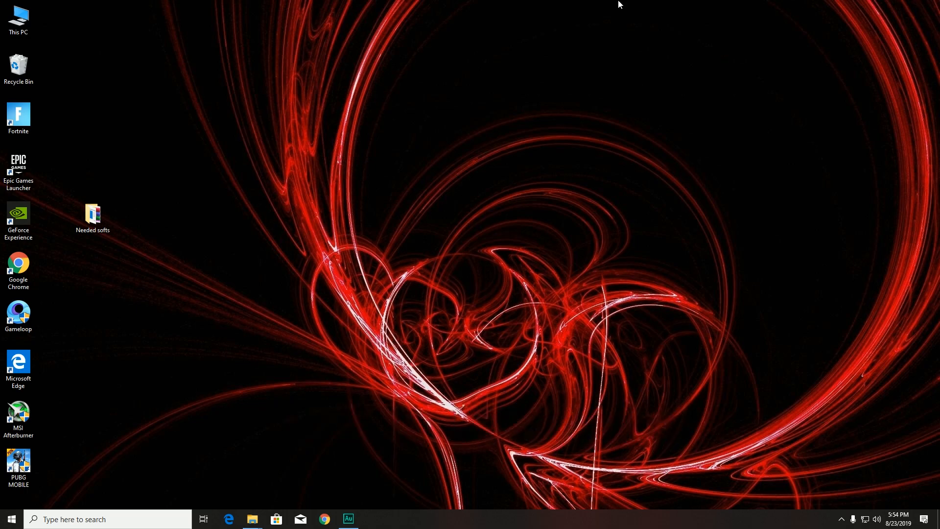
Step: Run the Xbox360_64Eng installer from the Needed softs folder, allowing it to make changes to the device
{"action": "double_click", "coordinate": [93, 213]}
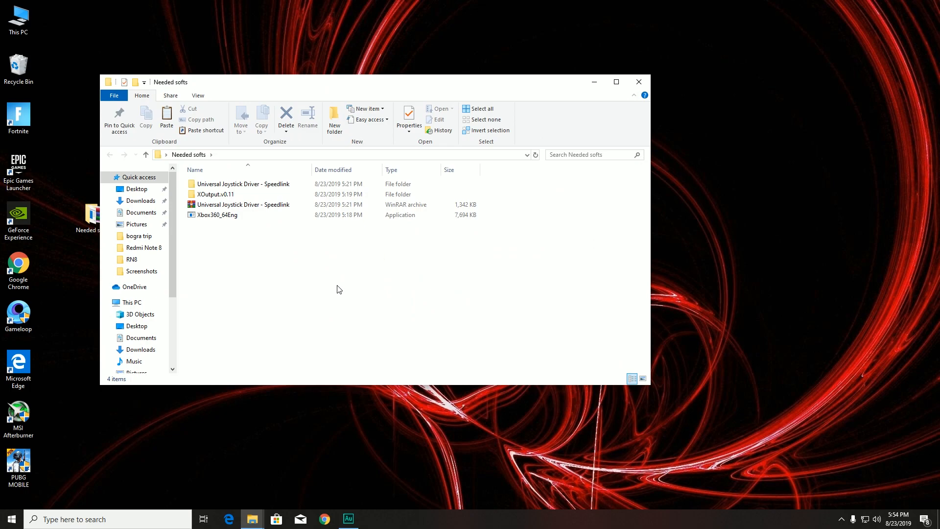
{"action": "left_click_drag", "start_coordinate": [350, 83], "coordinate": [414, 60]}
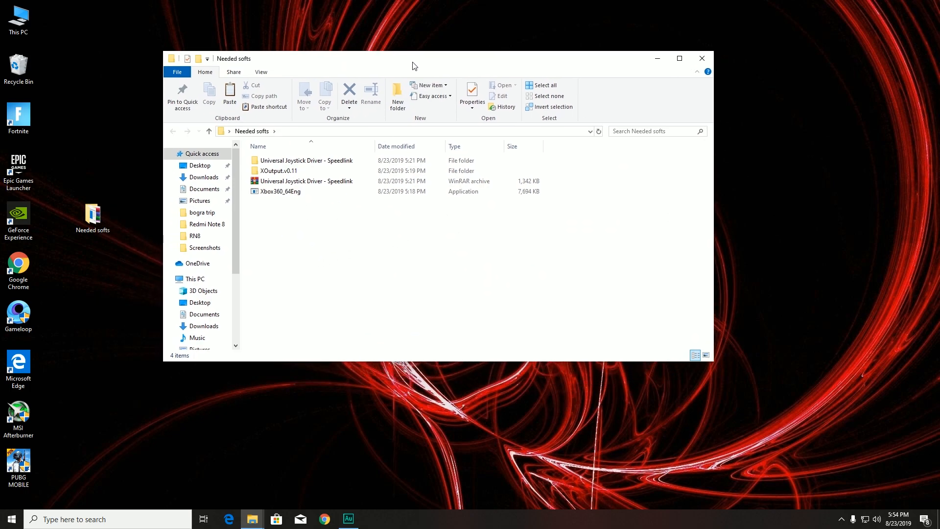
{"action": "left_click", "coordinate": [279, 194]}
{"action": "double_click", "coordinate": [285, 195]}
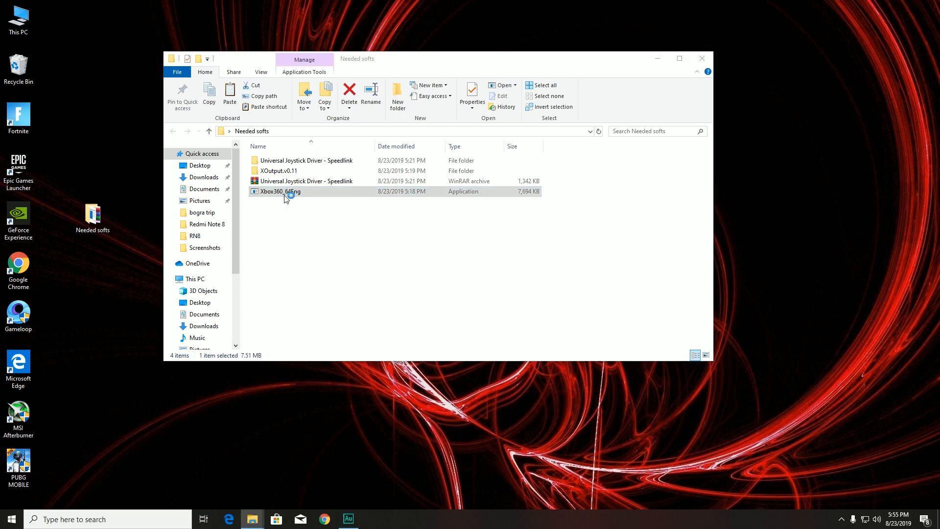
{"action": "left_click", "coordinate": [504, 269]}
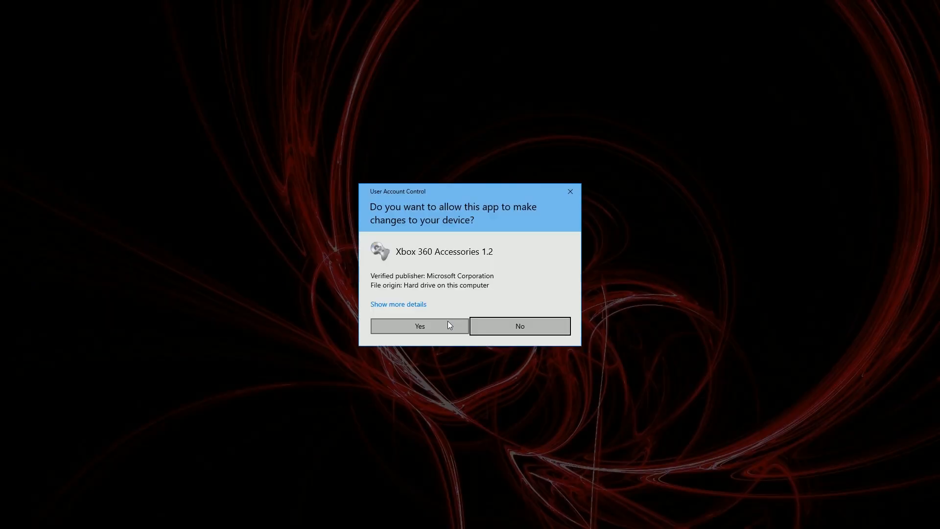
{"action": "left_click", "coordinate": [448, 322]}
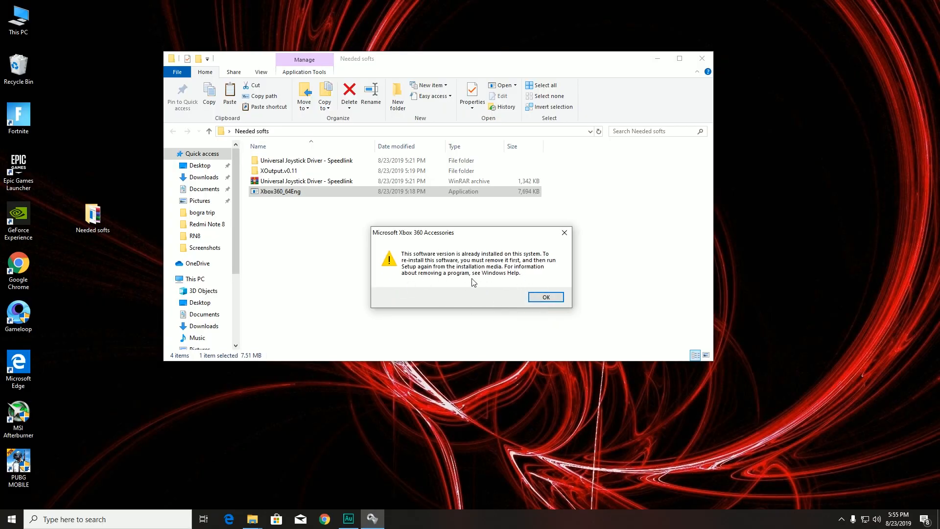
{"action": "left_click", "coordinate": [543, 299]}
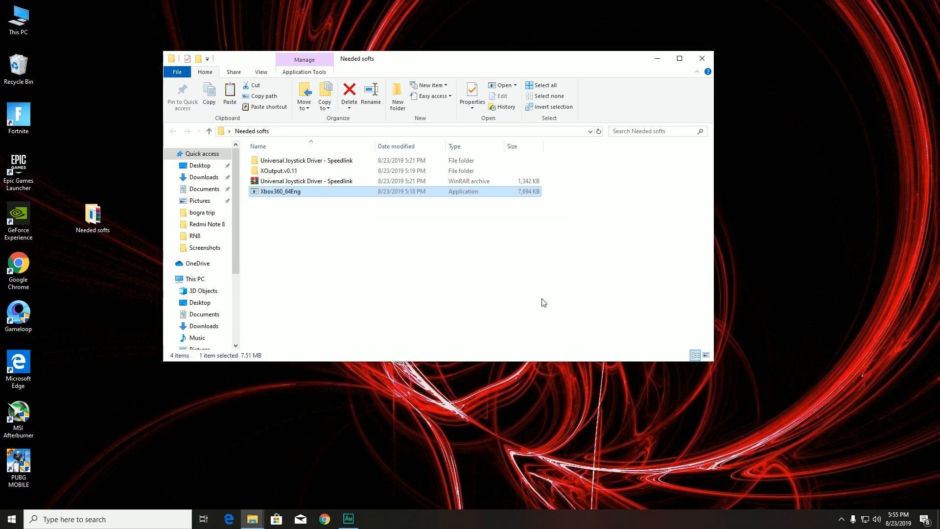
Step: Run the Universal Joystick Driver - Speedlink installer, decline removing SPEEDLINK STRIKE Gamepad, and exit the wizard
{"action": "double_click", "coordinate": [301, 166]}
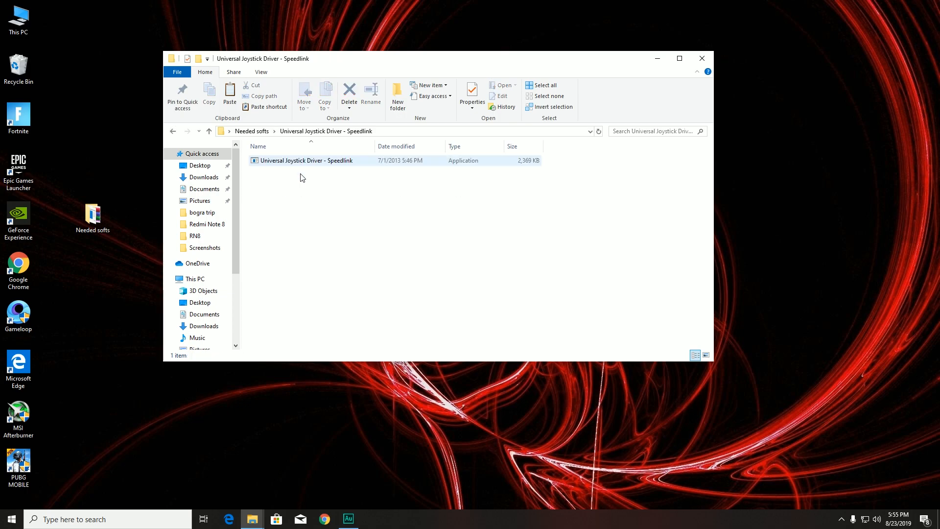
{"action": "double_click", "coordinate": [286, 163]}
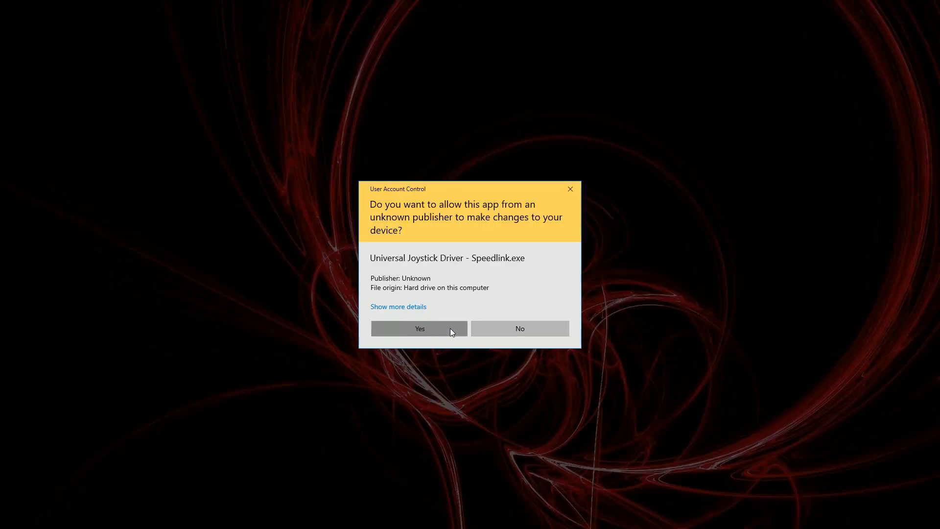
{"action": "left_click", "coordinate": [451, 329]}
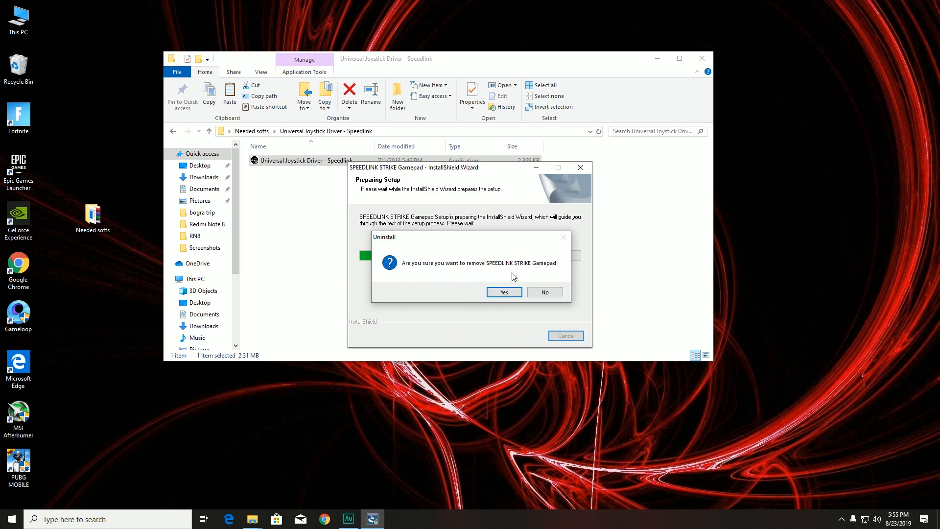
{"action": "left_click", "coordinate": [548, 293]}
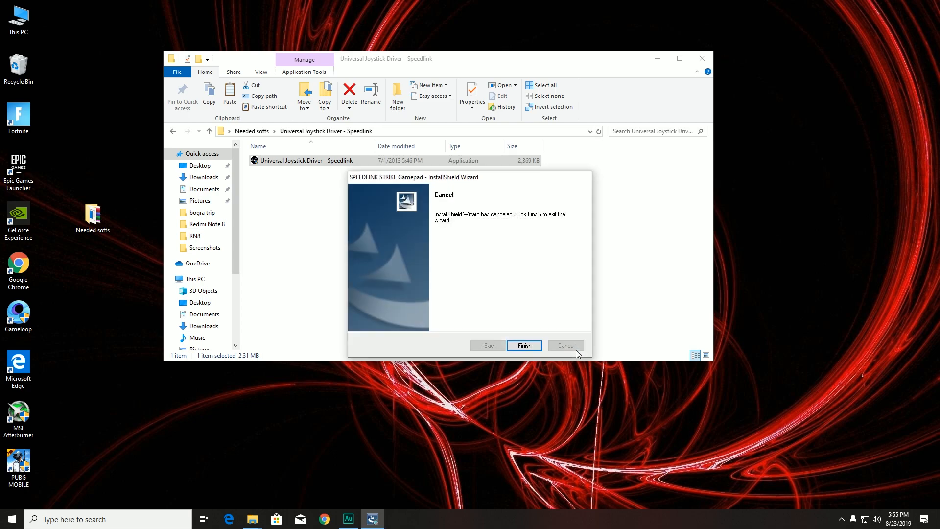
{"action": "left_click", "coordinate": [525, 346]}
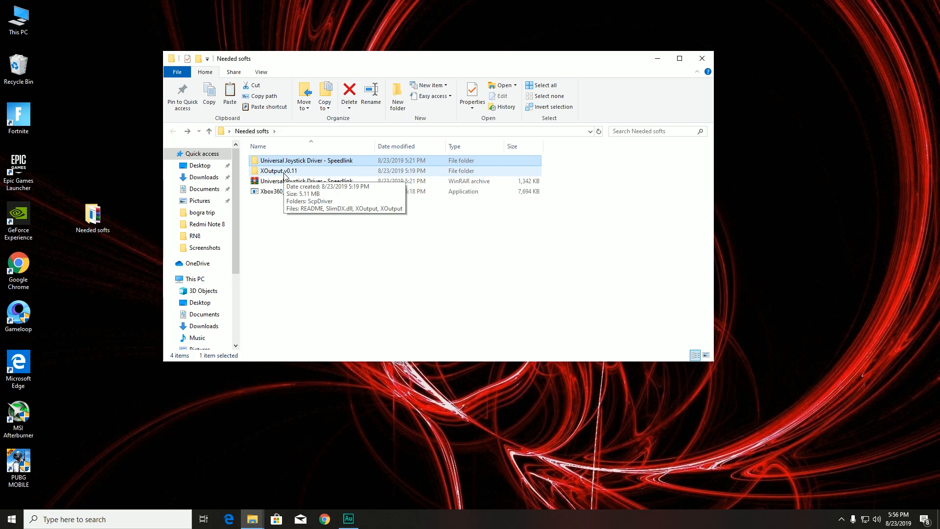
Step: Open the ScpDriver installer from the ScpDriver subfolder of XOutput.v0.11, allow it to run, and exit it without installing
{"action": "double_click", "coordinate": [285, 175]}
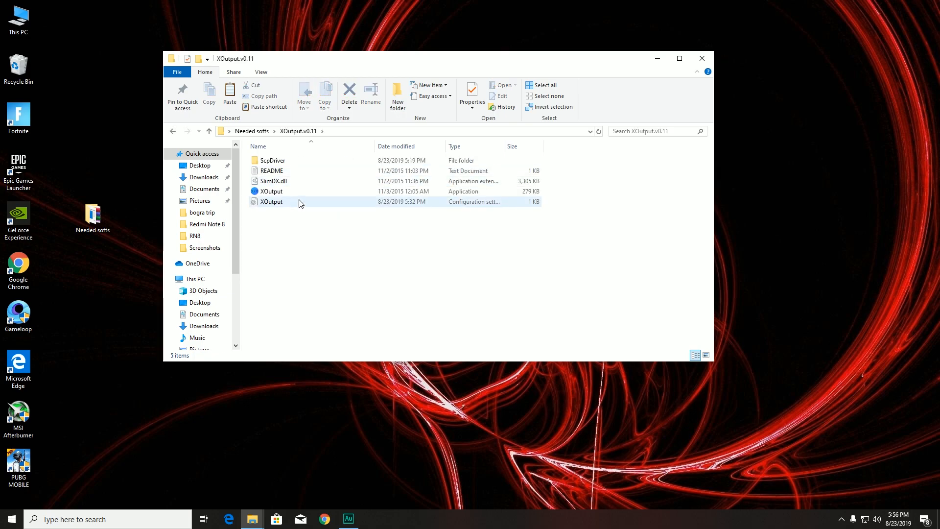
{"action": "double_click", "coordinate": [272, 162]}
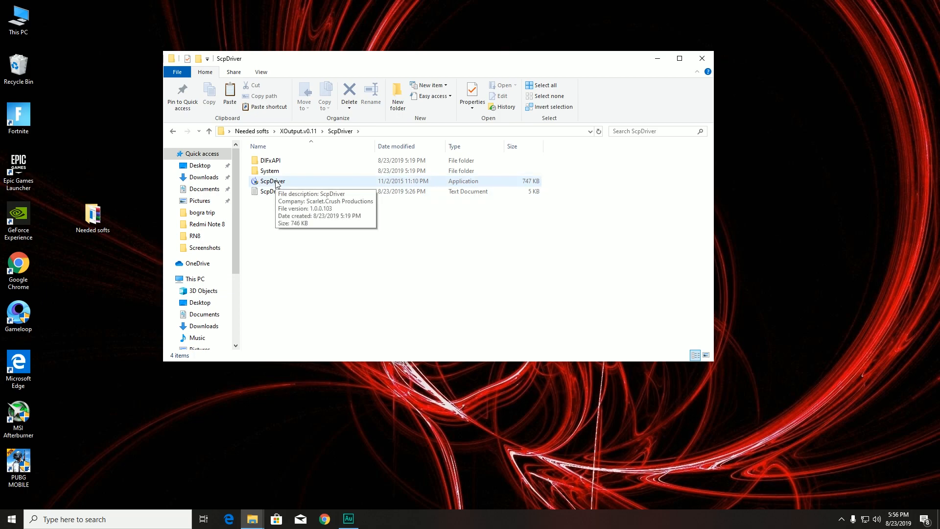
{"action": "double_click", "coordinate": [274, 182]}
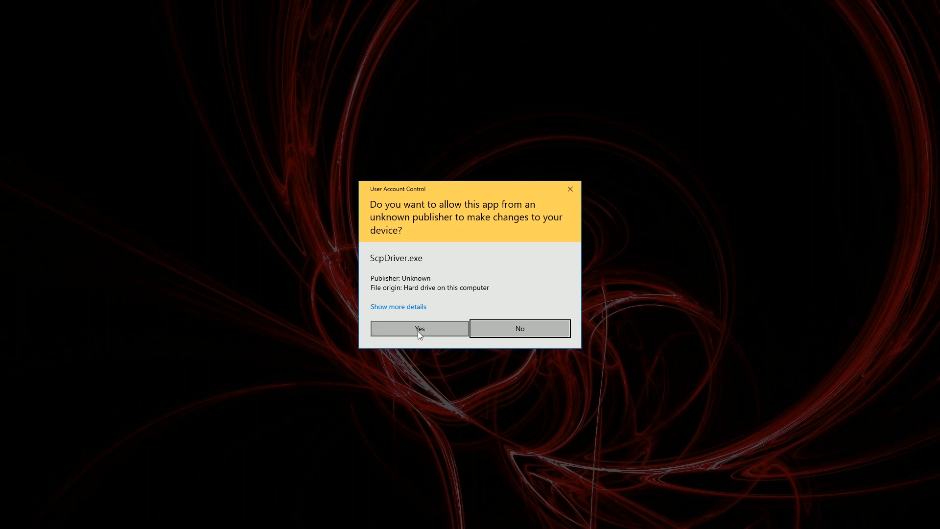
{"action": "left_click", "coordinate": [419, 333]}
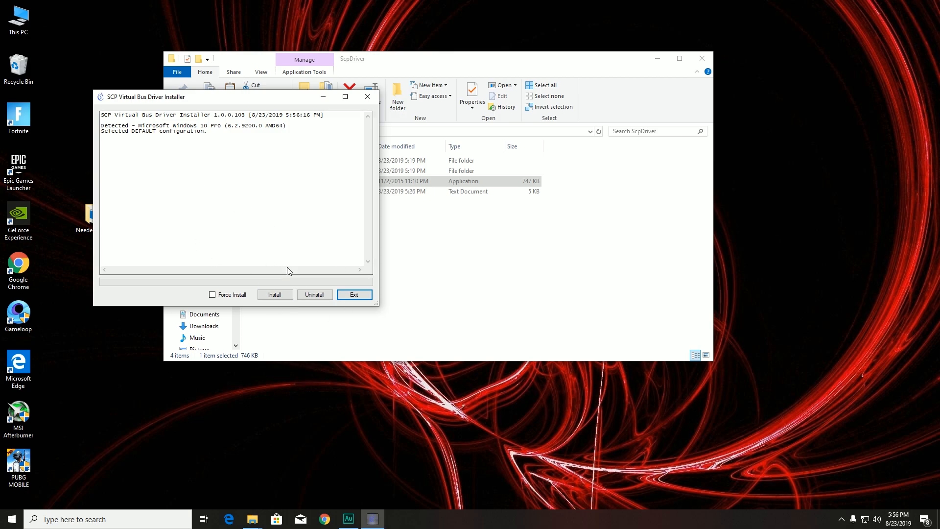
{"action": "left_click", "coordinate": [357, 295]}
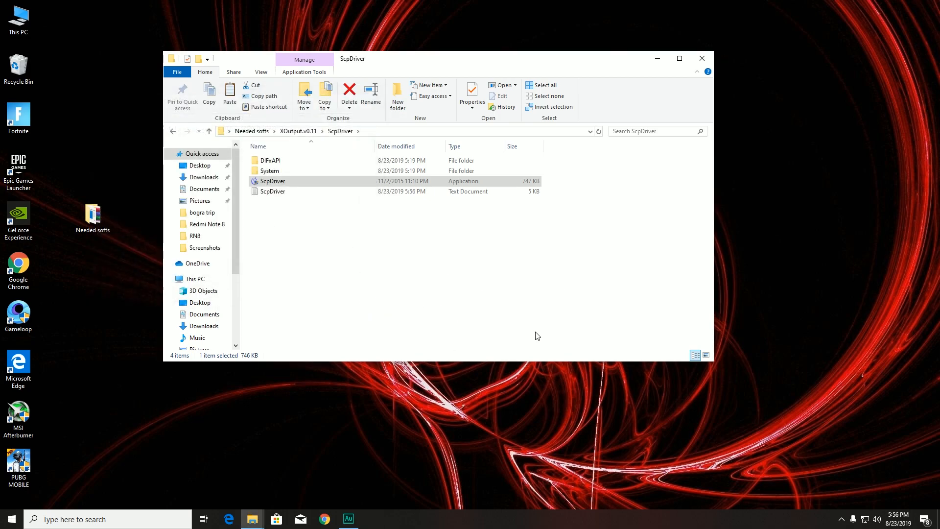
Step: Launch the XOutput application from the XOutput.v0.11 folder and open the controller options for SPEEDLINK STRIKE Gamepad
{"action": "key", "text": "alt+Up"}
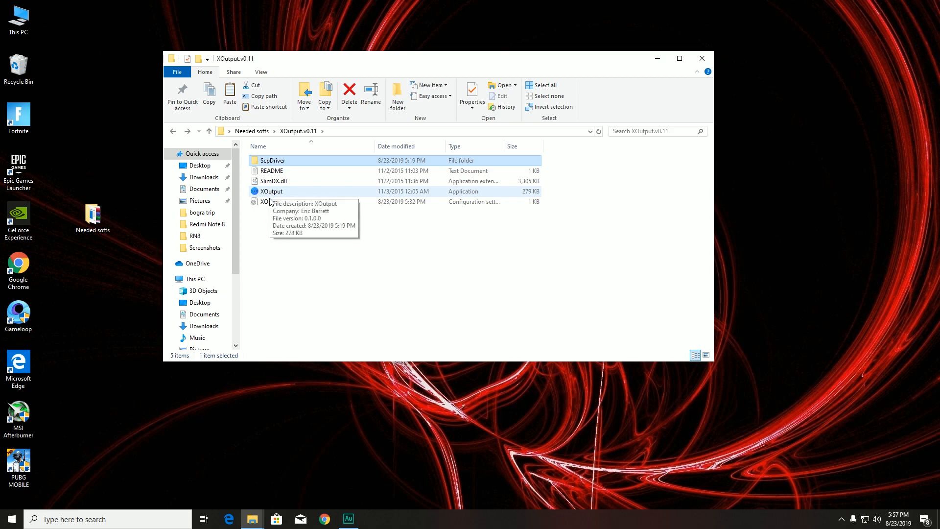
{"action": "double_click", "coordinate": [274, 196]}
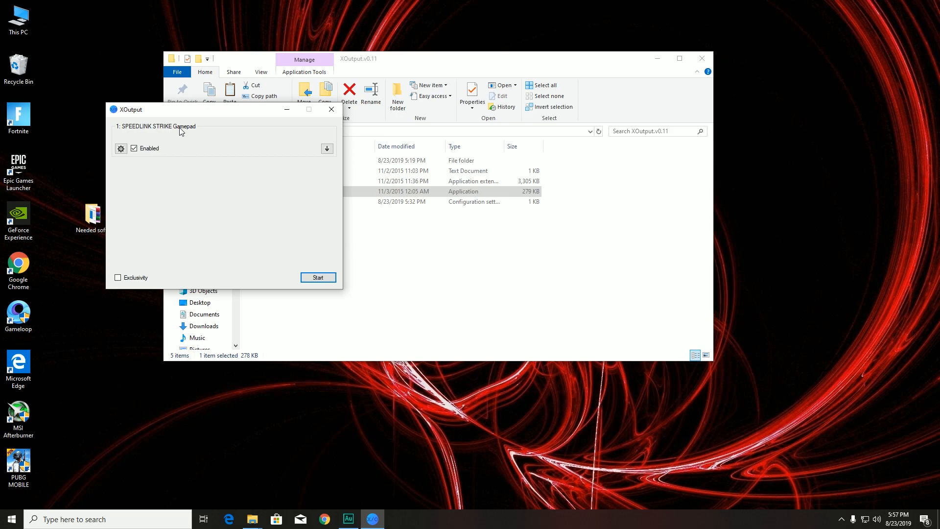
{"action": "left_click", "coordinate": [120, 149]}
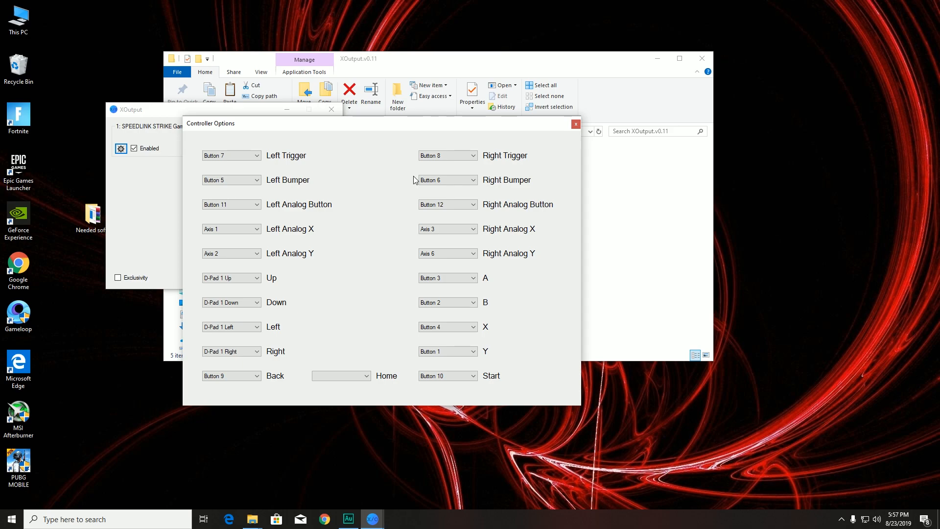
Step: Search for Control Panel and open Devices and Printers under Hardware and Sound
{"action": "left_click", "coordinate": [72, 520]}
{"action": "type", "text": "control"}
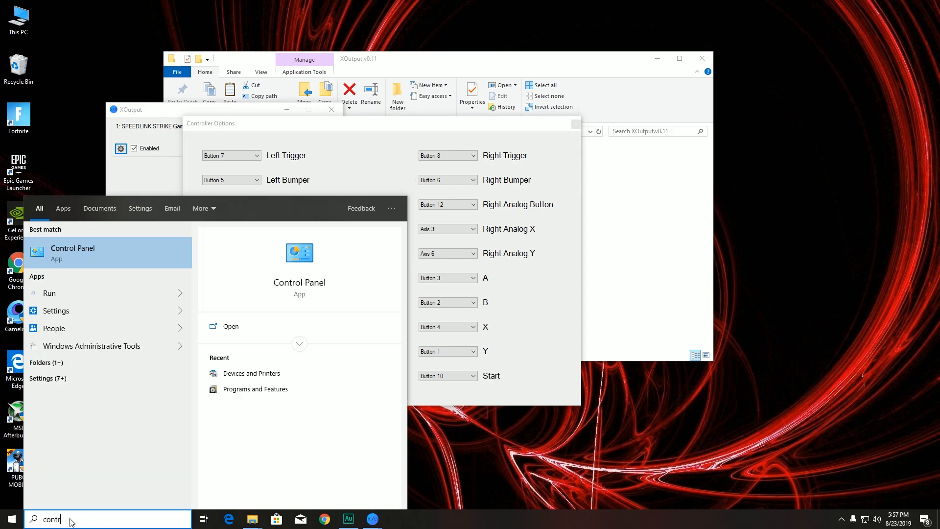
{"action": "left_click", "coordinate": [138, 261]}
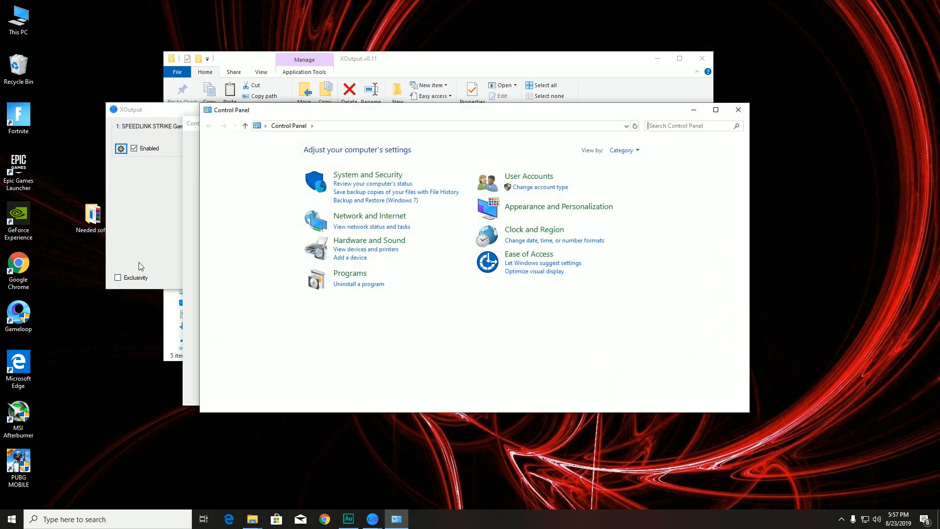
{"action": "left_click", "coordinate": [366, 241]}
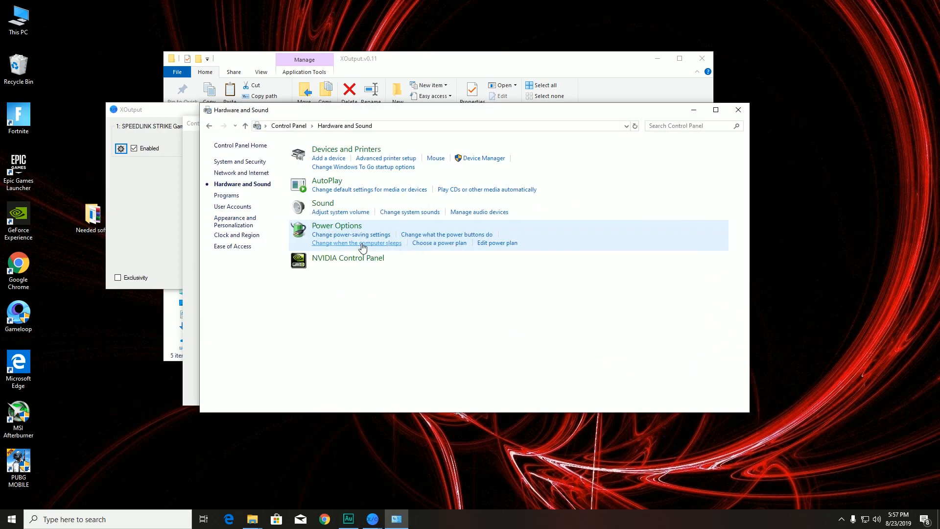
{"action": "left_click", "coordinate": [362, 154]}
Step: Open the gamepad's test page through the Generic USB Joystick's game controller settings and move it clear of the other windows
{"action": "right_click", "coordinate": [348, 188]}
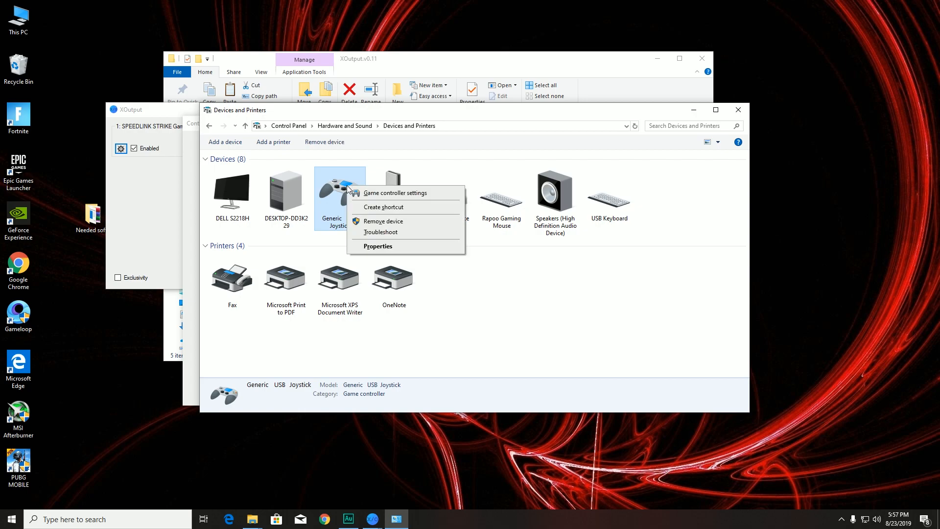
{"action": "left_click", "coordinate": [381, 194]}
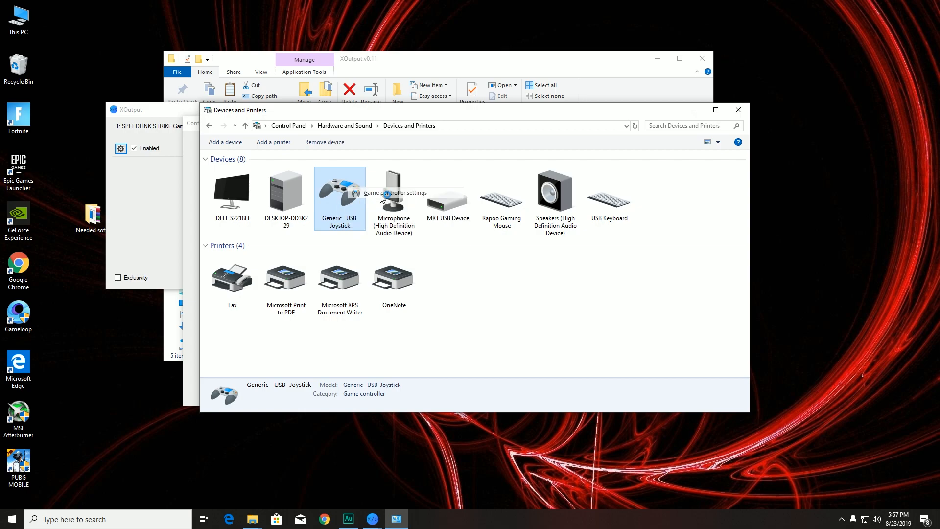
{"action": "left_click", "coordinate": [172, 151]}
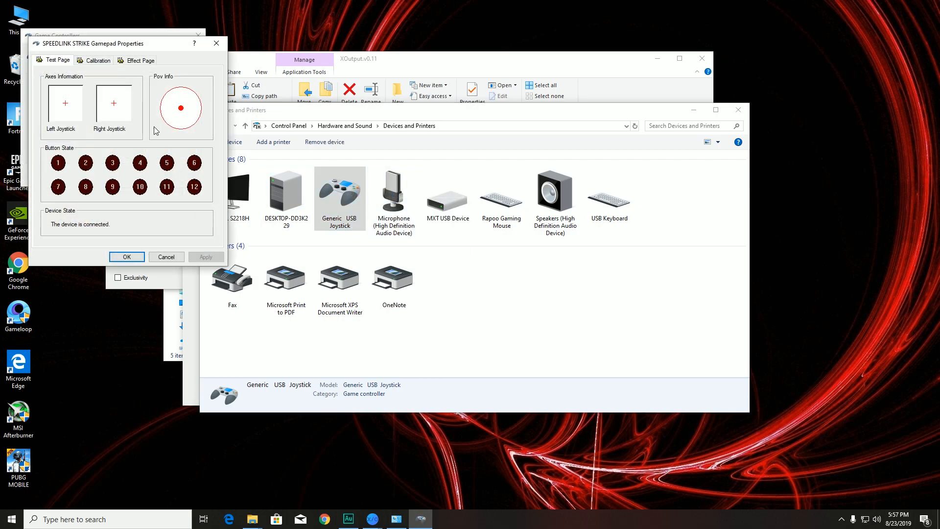
{"action": "left_click_drag", "start_coordinate": [167, 46], "coordinate": [145, 59]}
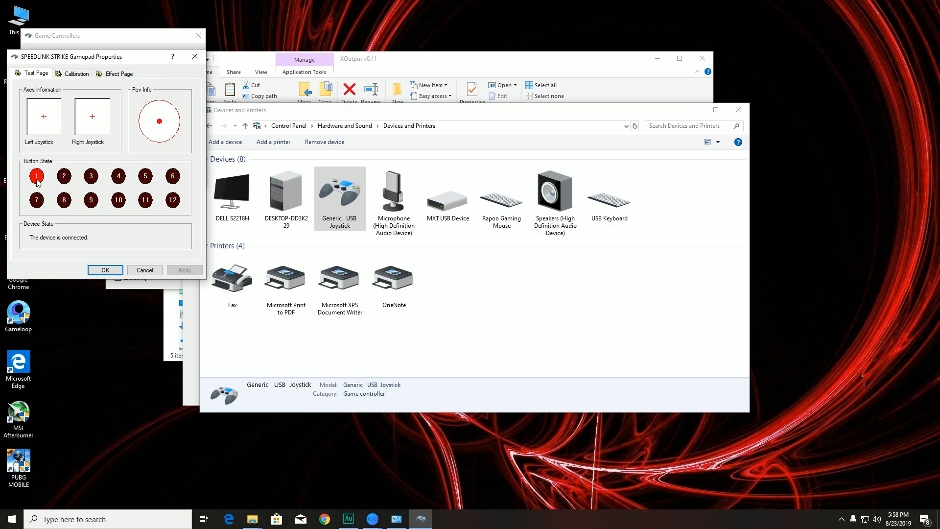
{"action": "left_click_drag", "start_coordinate": [109, 58], "coordinate": [585, 83]}
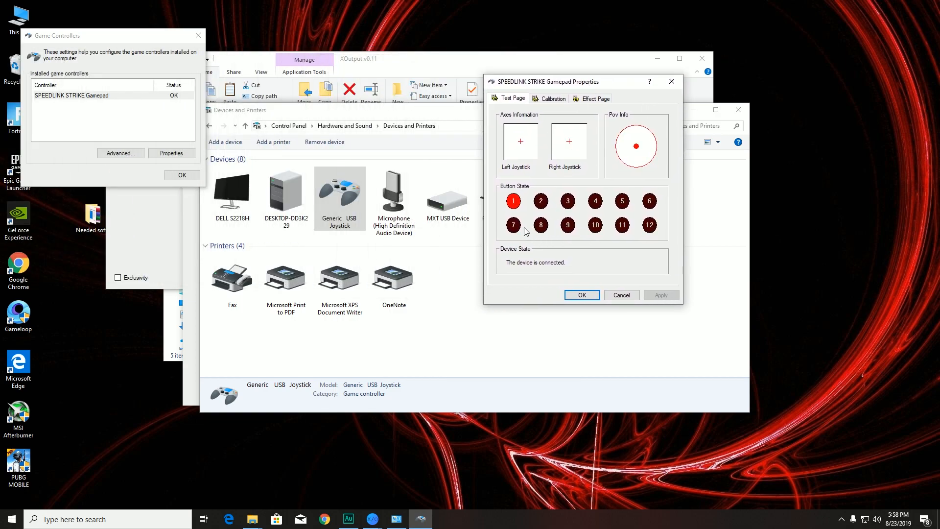
Step: Place XOutput's Controller Options beside the gamepad test page, compare the button mappings with it, and close the options
{"action": "left_click", "coordinate": [193, 244]}
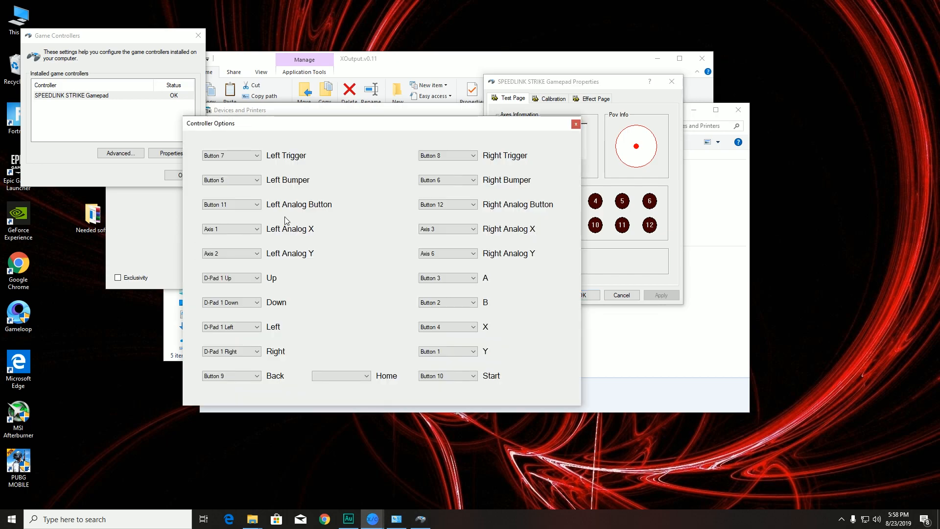
{"action": "left_click_drag", "start_coordinate": [463, 127], "coordinate": [343, 119]}
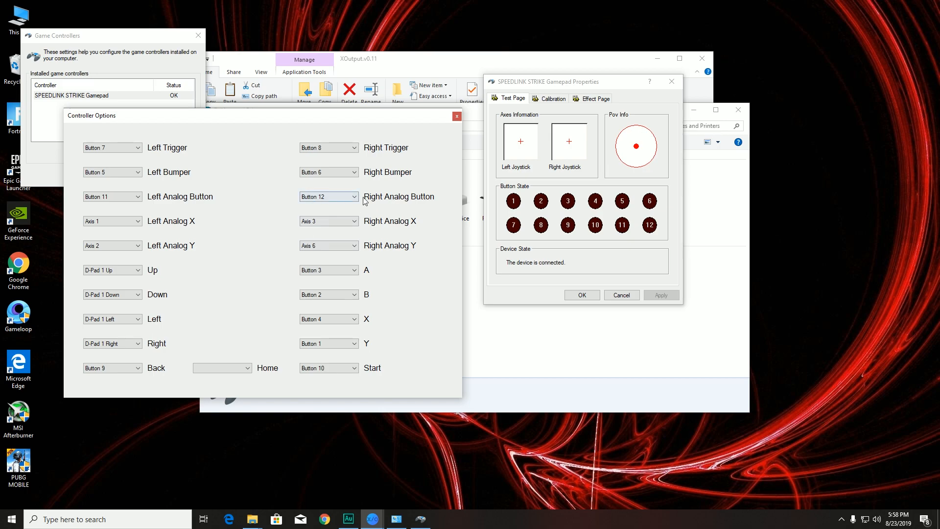
{"action": "left_click", "coordinate": [457, 116]}
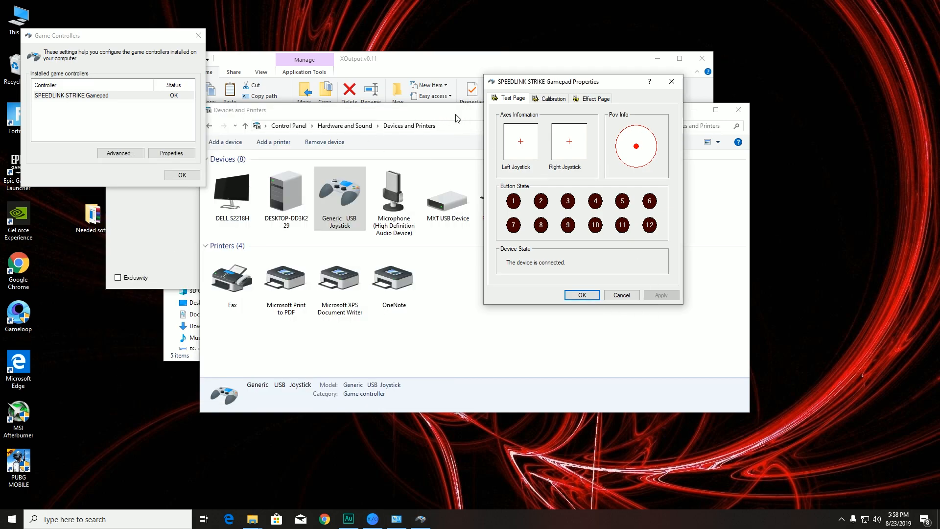
Step: Close the gamepad settings, Devices and Printers and the XOutput.v0.11 folder, and start the controller emulation in XOutput
{"action": "left_click", "coordinate": [582, 295]}
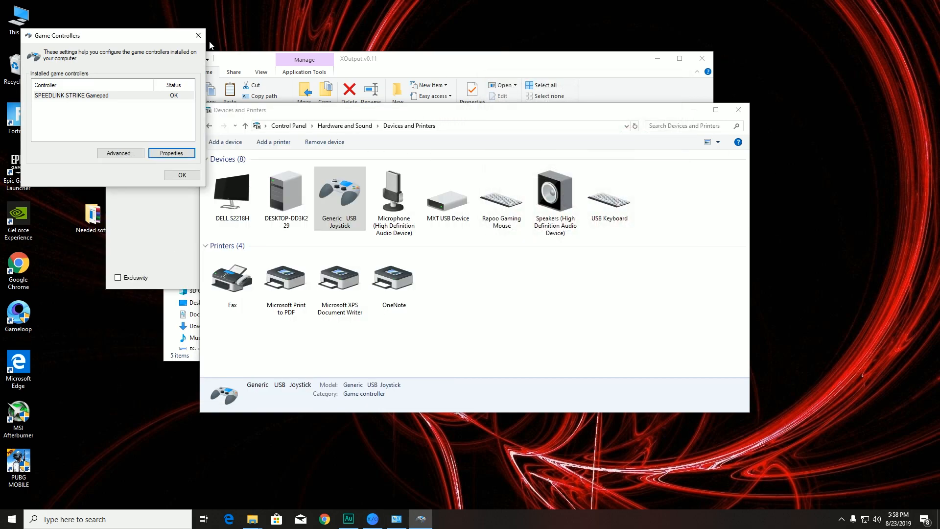
{"action": "left_click", "coordinate": [198, 35]}
{"action": "left_click", "coordinate": [739, 112]}
{"action": "left_click", "coordinate": [702, 59]}
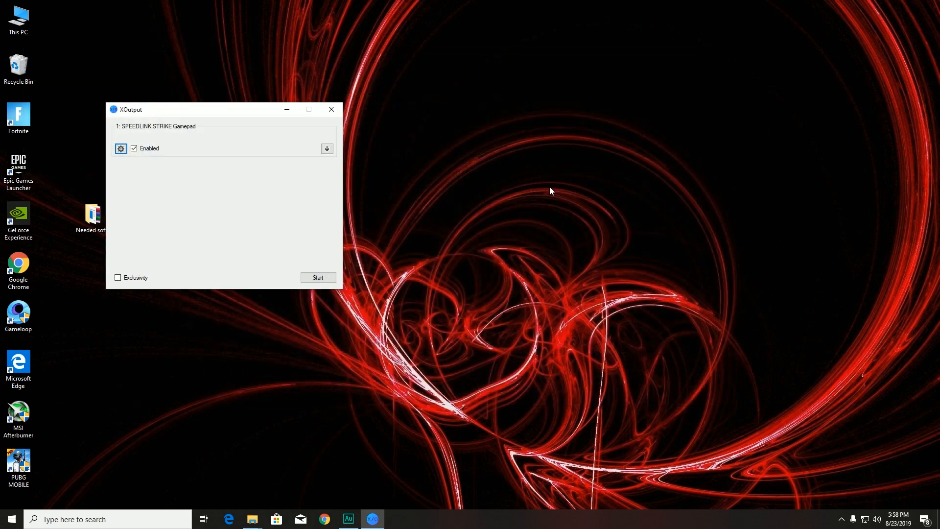
{"action": "left_click", "coordinate": [318, 278]}
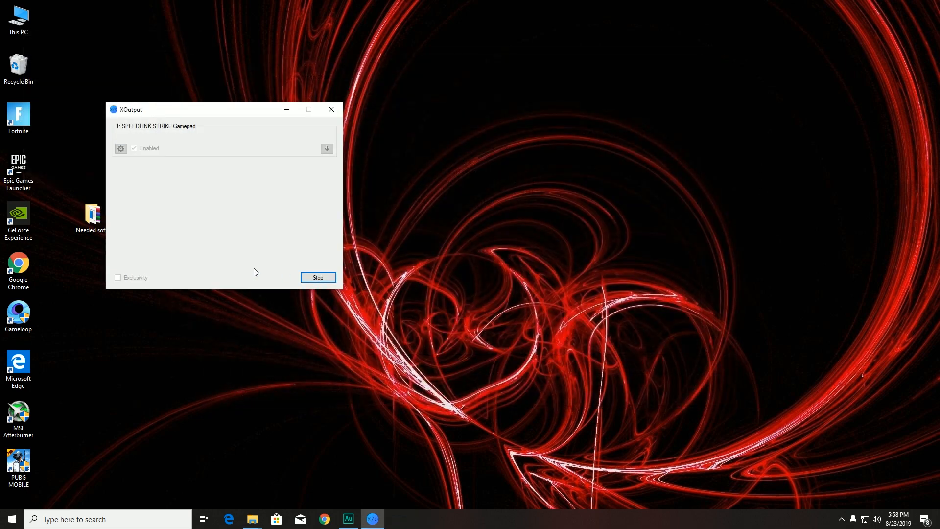